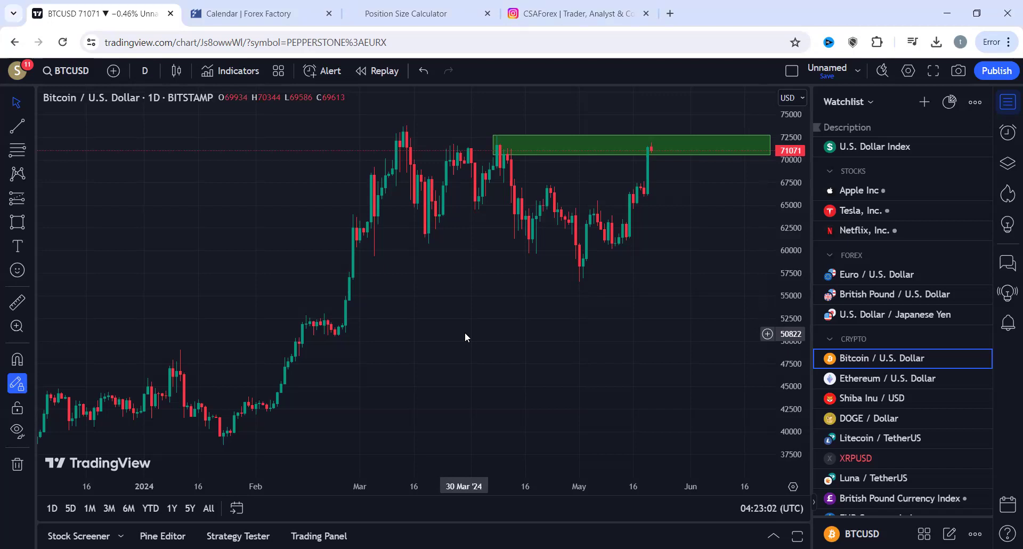
Switch the chart to the 1-hour interval, then back to the daily interval.
type("1h")
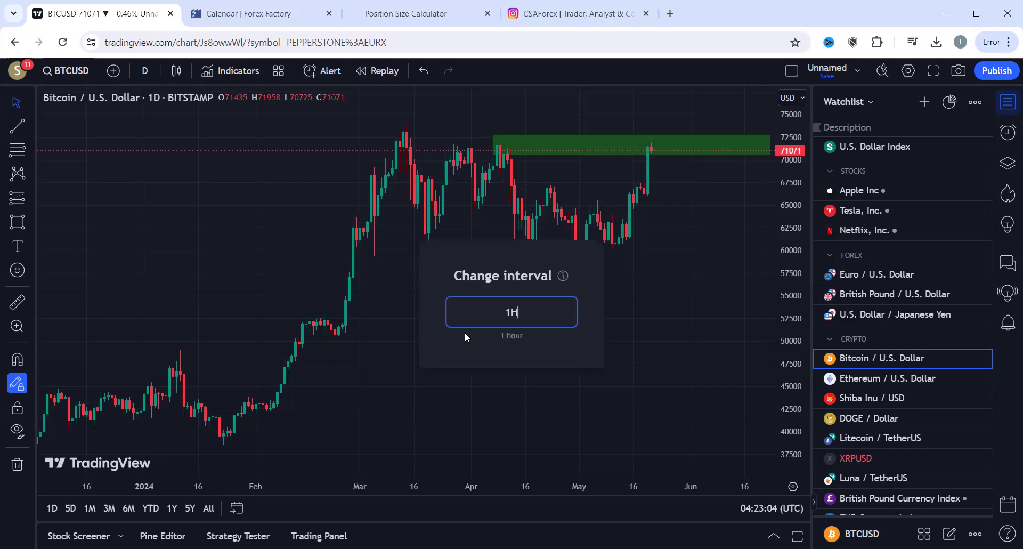
key("Return")
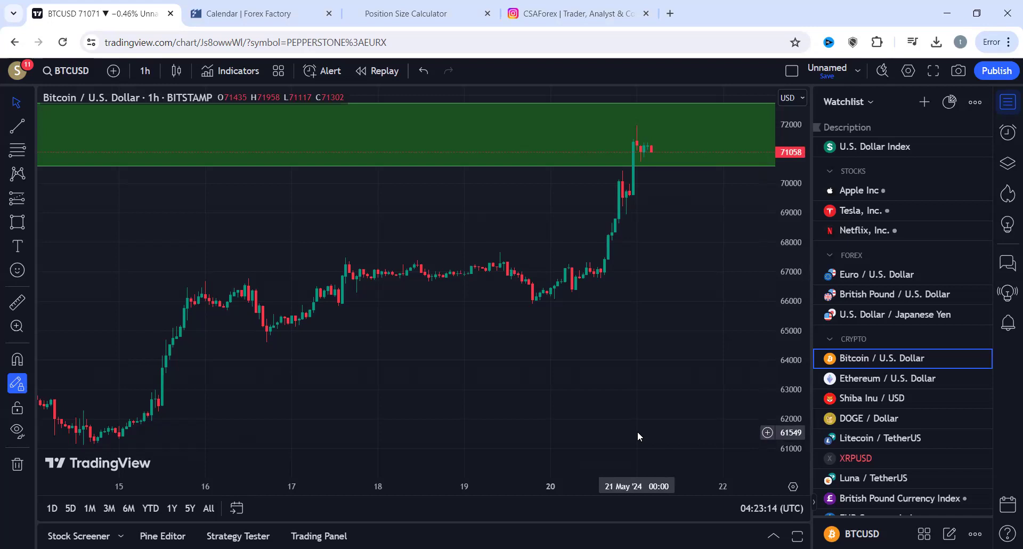
type("1D")
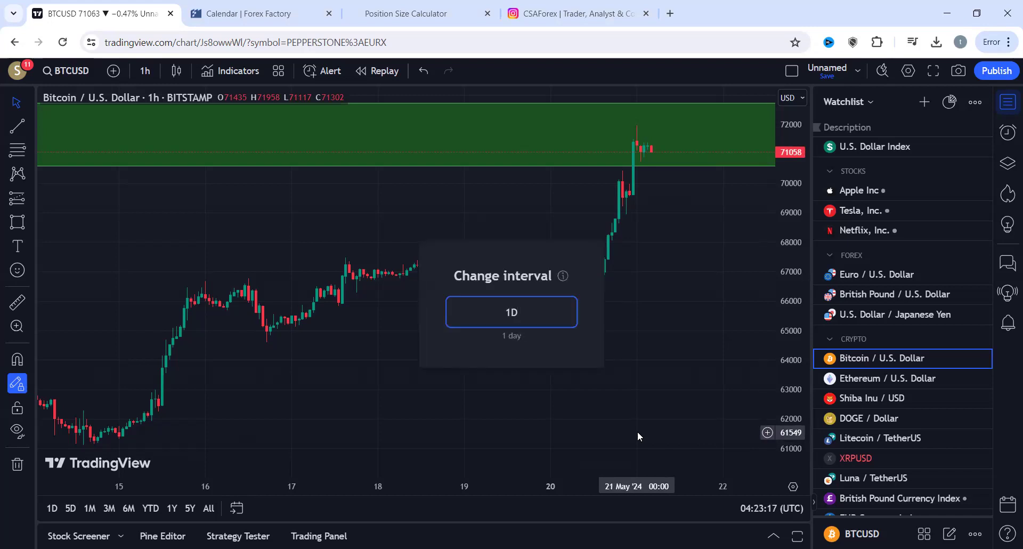
key("Return")
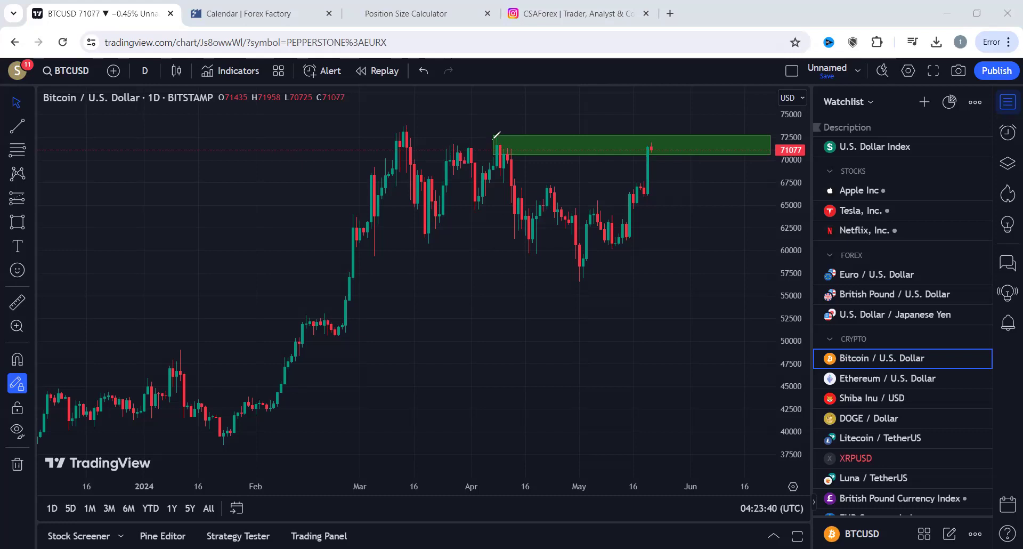
Draw a red line along the March highs labelled 74K, circle the latest candle, and arrow it.
mouse_move(490, 139)
left_mouse_down()
mouse_move(509, 144)
mouse_move(489, 143)
mouse_move(521, 130)
mouse_move(512, 137)
left_mouse_up()
mouse_move(655, 140)
left_mouse_down()
mouse_move(642, 153)
mouse_move(654, 140)
left_mouse_up()
left_click_drag(395, 122, 761, 127)
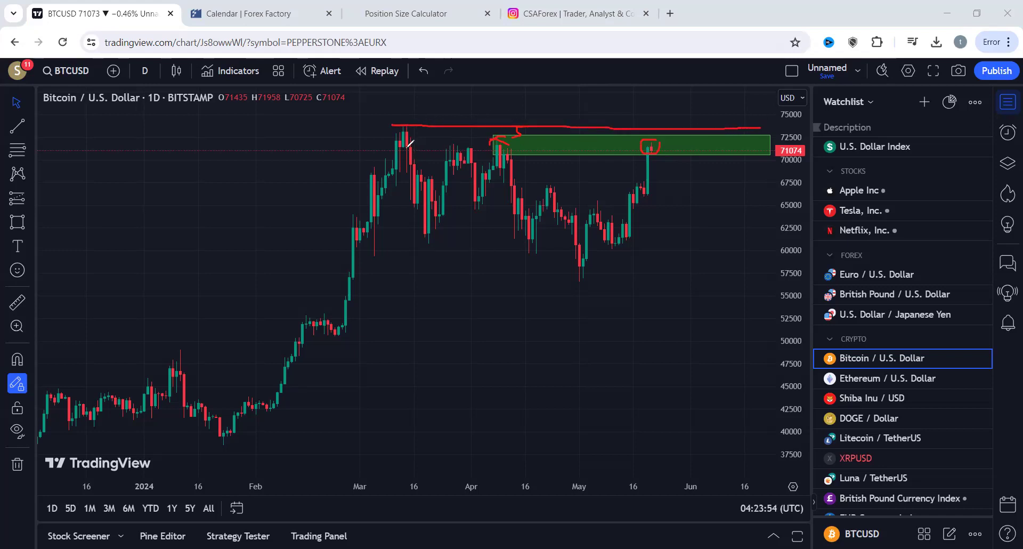
left_click_drag(350, 122, 391, 136)
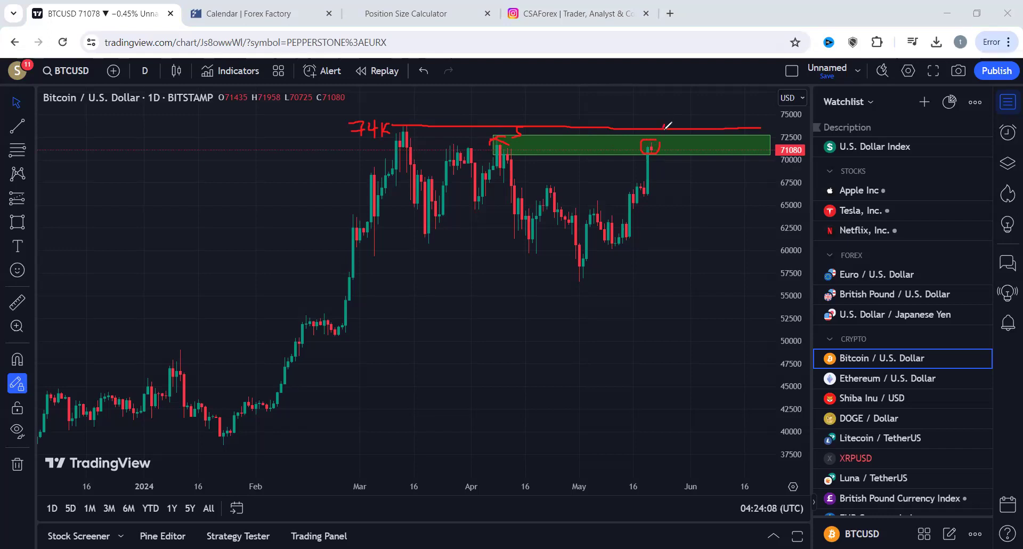
mouse_move(664, 128)
left_mouse_down()
mouse_move(678, 120)
mouse_move(665, 124)
left_mouse_up()
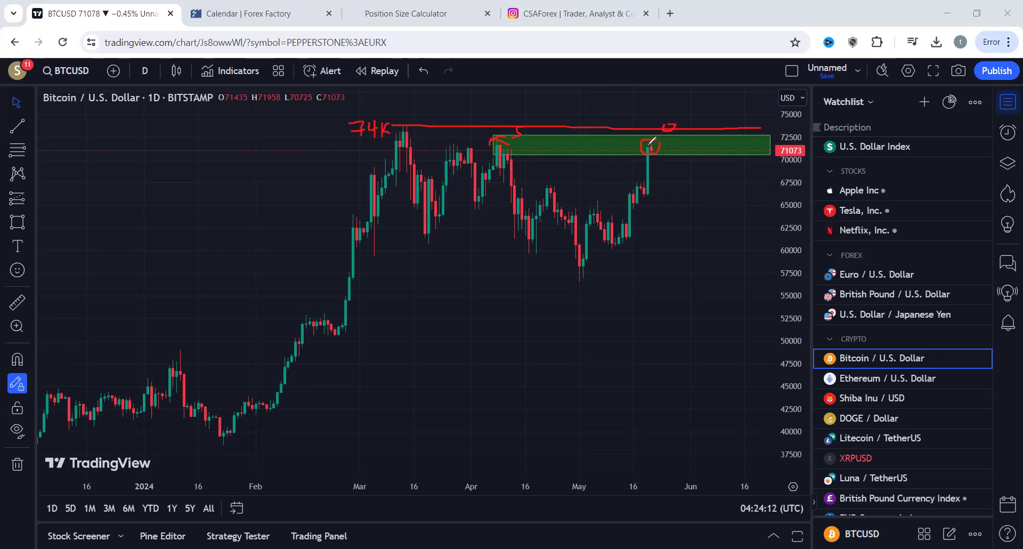
mouse_move(650, 141)
left_mouse_down()
mouse_move(664, 137)
mouse_move(663, 153)
mouse_move(642, 155)
mouse_move(645, 136)
left_mouse_up()
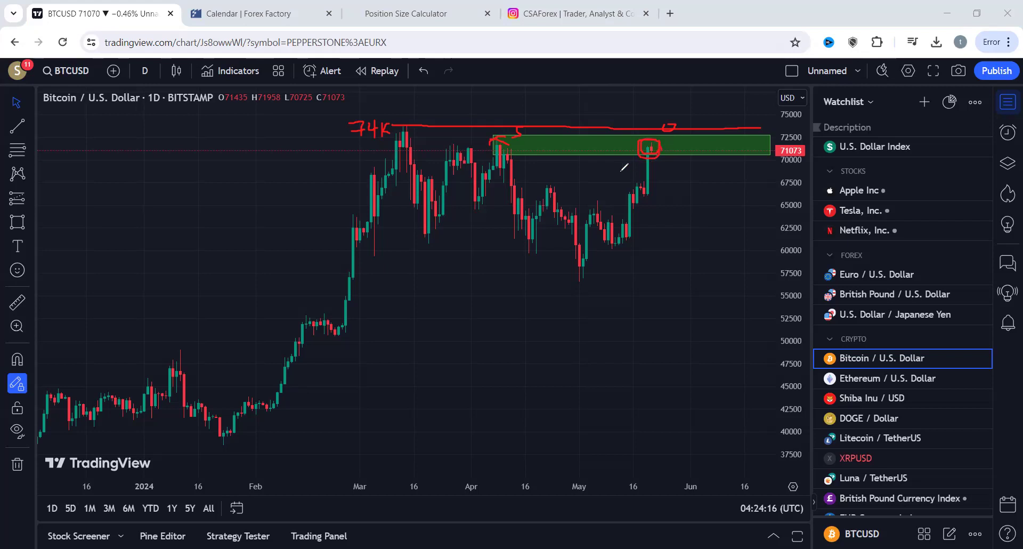
left_click_drag(619, 172, 648, 160)
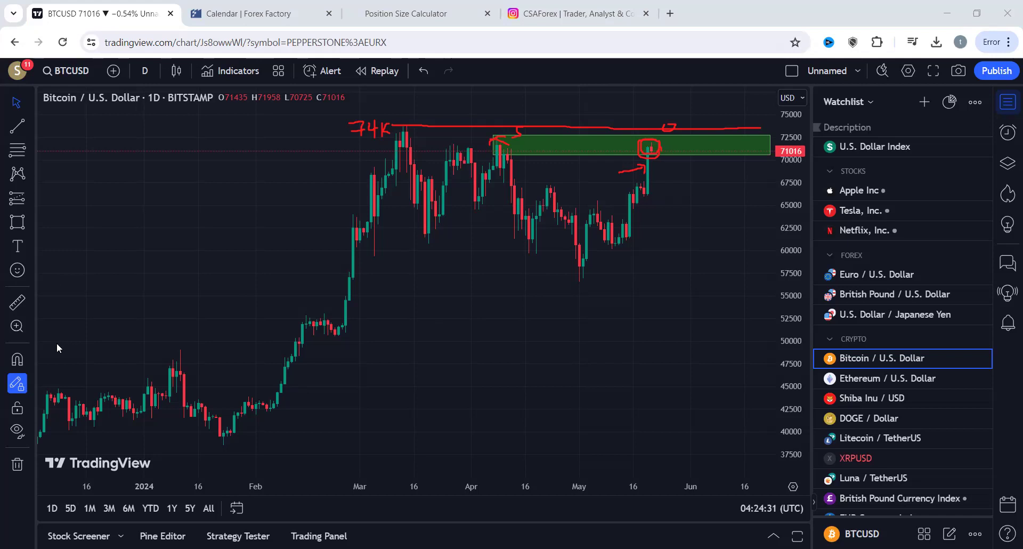
Clear the red hand-drawn markings and switch the chart to the 4-hour interval.
key("Escape")
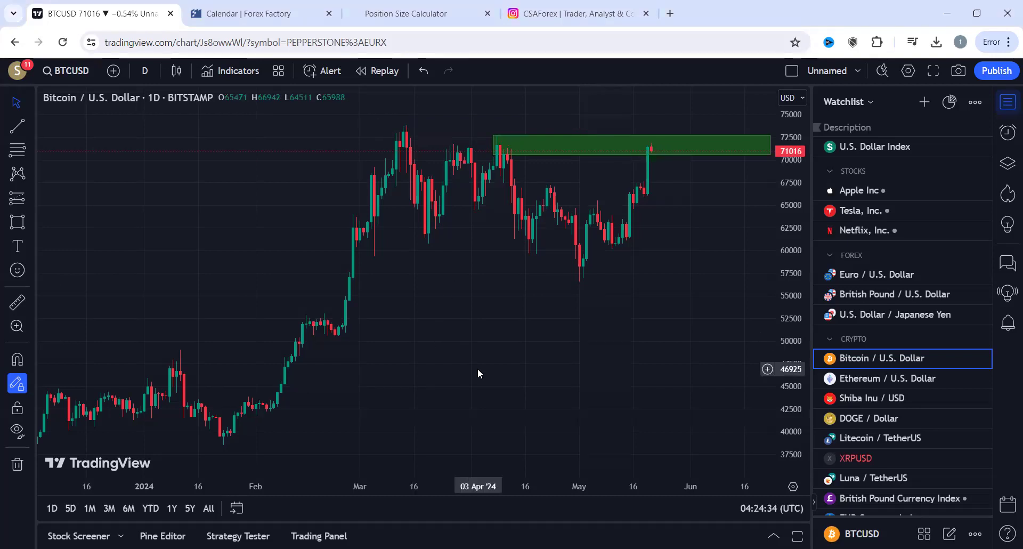
type("4h")
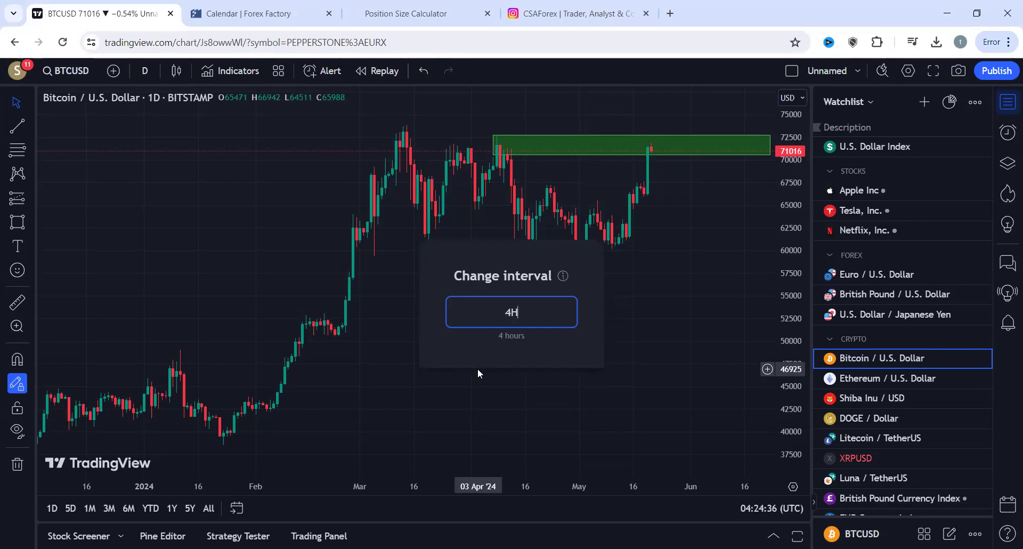
key("Return")
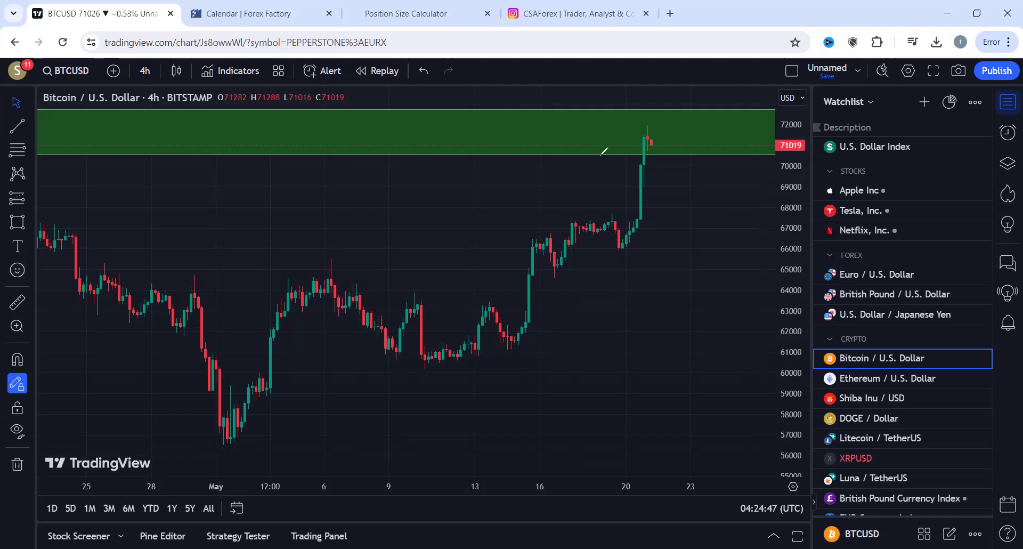
mouse_move(641, 126)
left_mouse_down()
mouse_move(650, 124)
mouse_move(654, 152)
left_mouse_up()
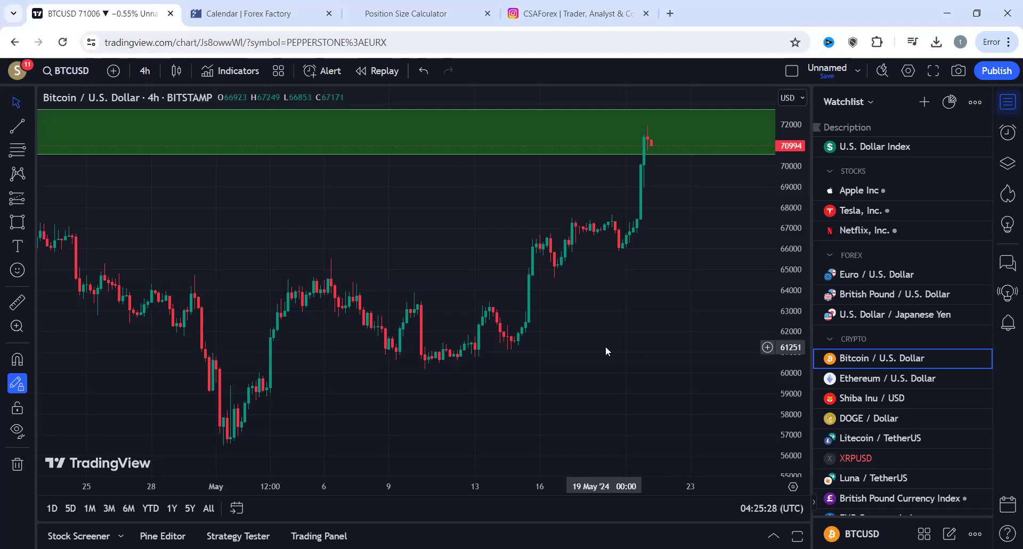
Switch to the 1-hour interval and draw a red trend line up from the lower-left low.
type("1H")
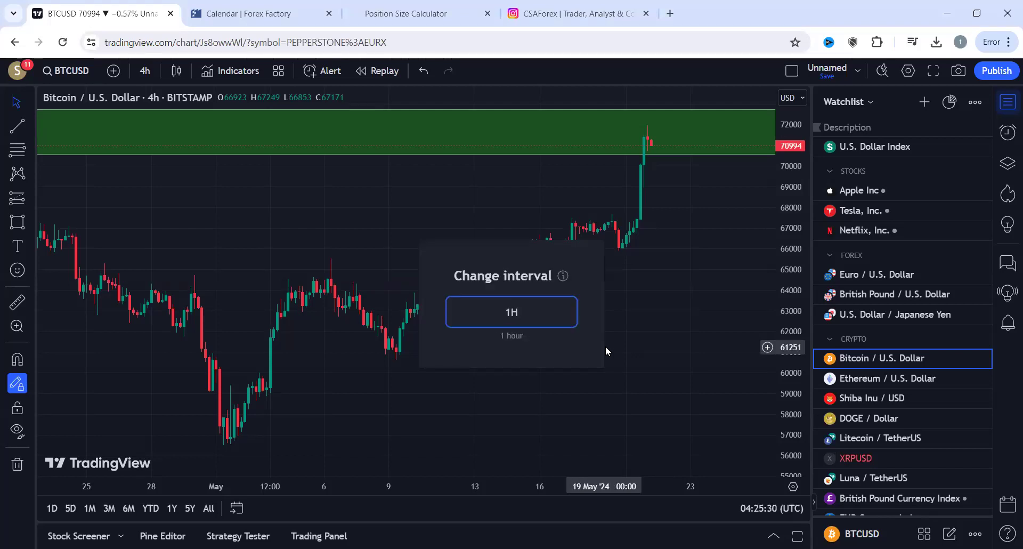
key("Return")
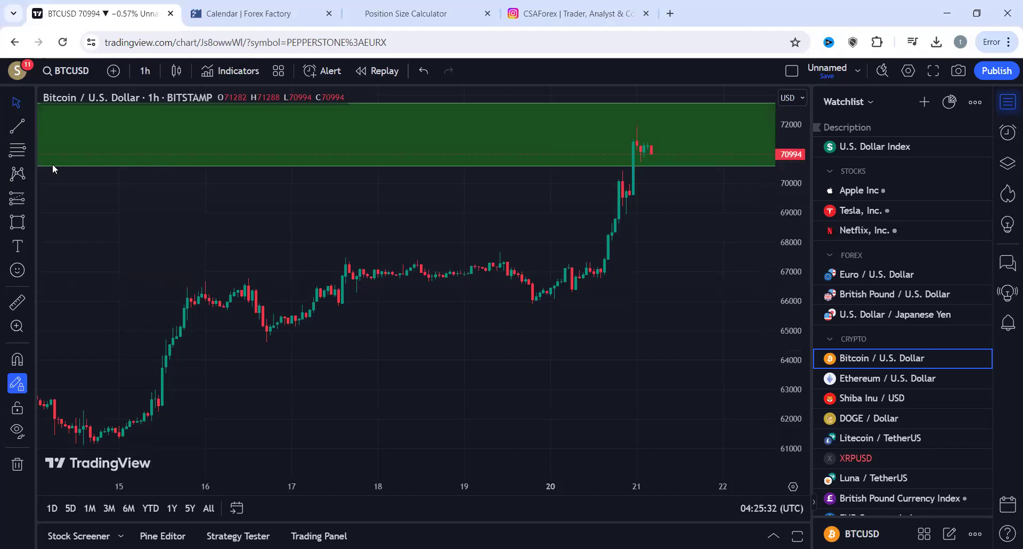
mouse_move(75, 448)
left_mouse_down()
mouse_move(566, 147)
mouse_move(607, 128)
mouse_move(608, 140)
mouse_move(593, 129)
left_mouse_up()
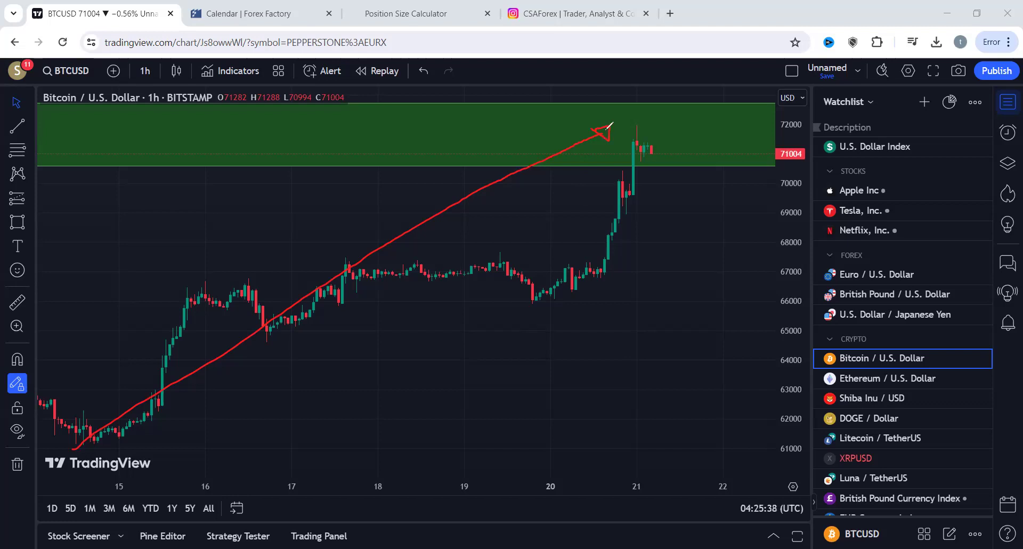
Circle the rally-top candles and the '1h' in the title, and start writing D1 in the zone.
mouse_move(627, 119)
left_mouse_down()
mouse_move(666, 129)
mouse_move(670, 154)
mouse_move(645, 170)
mouse_move(625, 163)
mouse_move(616, 121)
mouse_move(636, 110)
left_mouse_up()
mouse_move(143, 110)
left_mouse_down()
mouse_move(163, 95)
mouse_move(135, 95)
mouse_move(145, 110)
left_mouse_up()
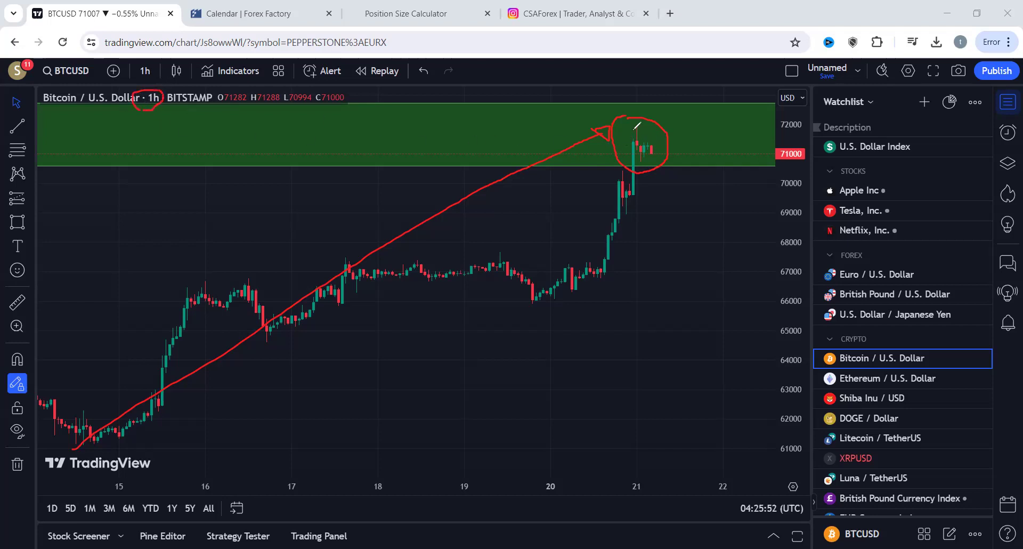
left_click_drag(634, 124, 645, 123)
mouse_move(221, 137)
left_mouse_down()
mouse_move(225, 151)
mouse_move(234, 145)
mouse_move(224, 153)
mouse_move(237, 151)
left_mouse_up()
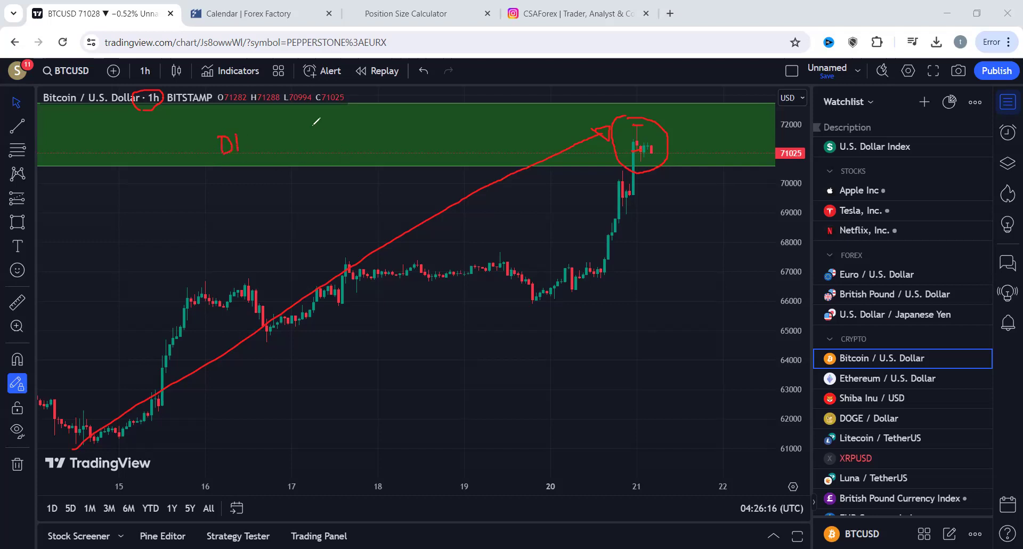
Complete 'D1 S2' in the green zone, tick the top wick, and draw red lines near 61,200 and to the top.
left_click(263, 129)
mouse_move(265, 129)
left_mouse_down()
mouse_move(262, 147)
mouse_move(287, 131)
mouse_move(293, 141)
left_mouse_up()
left_click_drag(634, 121, 648, 122)
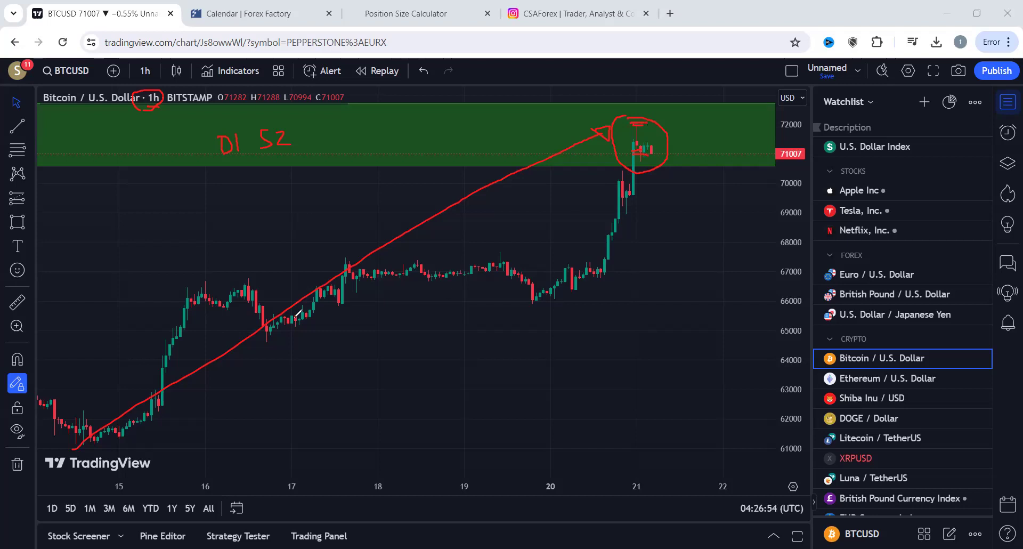
left_click_drag(91, 442, 738, 443)
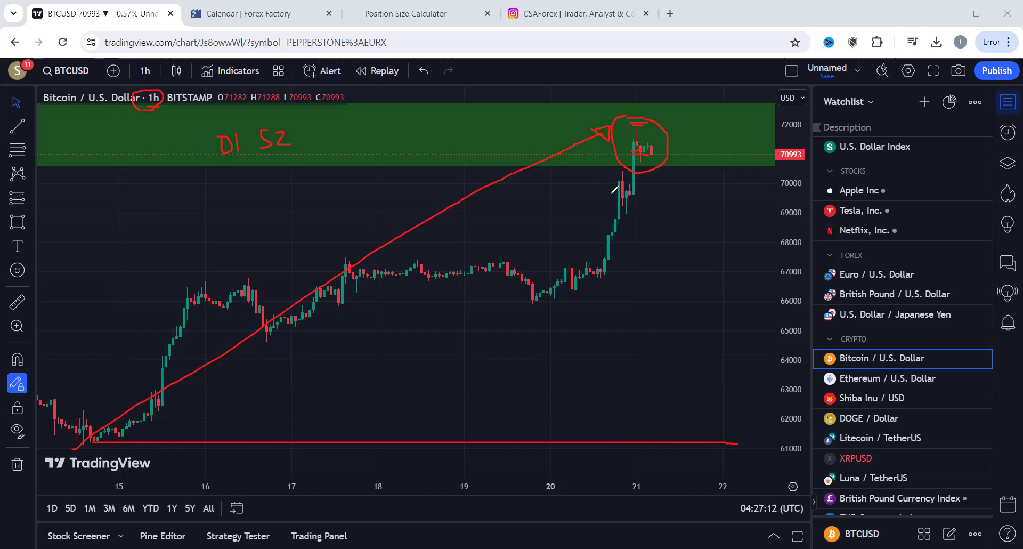
left_click_drag(611, 195, 646, 120)
Write 'RSI' and 'MACD' at left, underline 'D1 S2', and sketch a downward stroke below the lowest line.
mouse_move(98, 180)
left_mouse_down()
mouse_move(101, 211)
mouse_move(103, 193)
mouse_move(144, 202)
left_mouse_up()
mouse_move(82, 248)
left_mouse_down()
mouse_move(102, 236)
mouse_move(106, 247)
mouse_move(141, 244)
mouse_move(149, 231)
mouse_move(142, 244)
left_mouse_up()
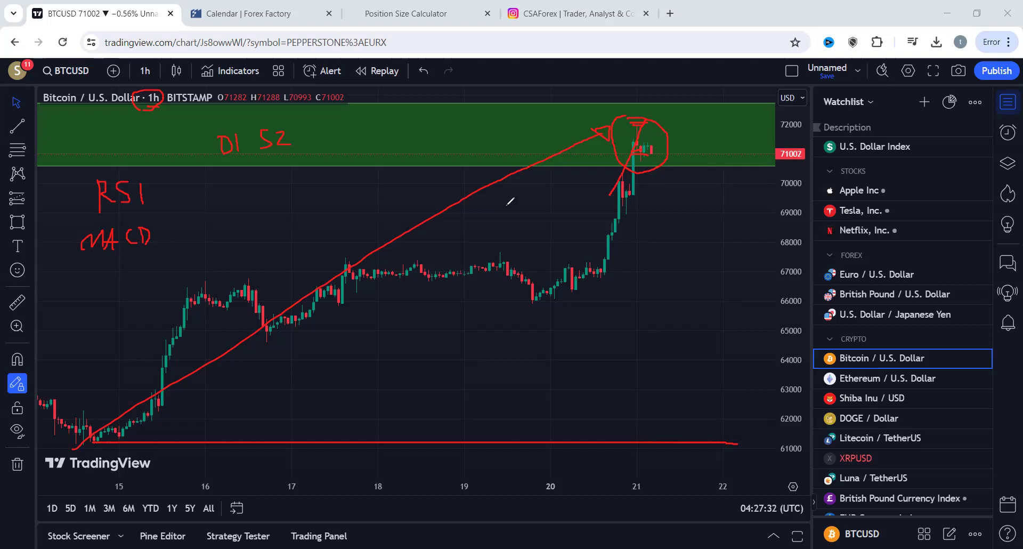
left_click_drag(223, 158, 292, 154)
left_click_drag(615, 457, 676, 480)
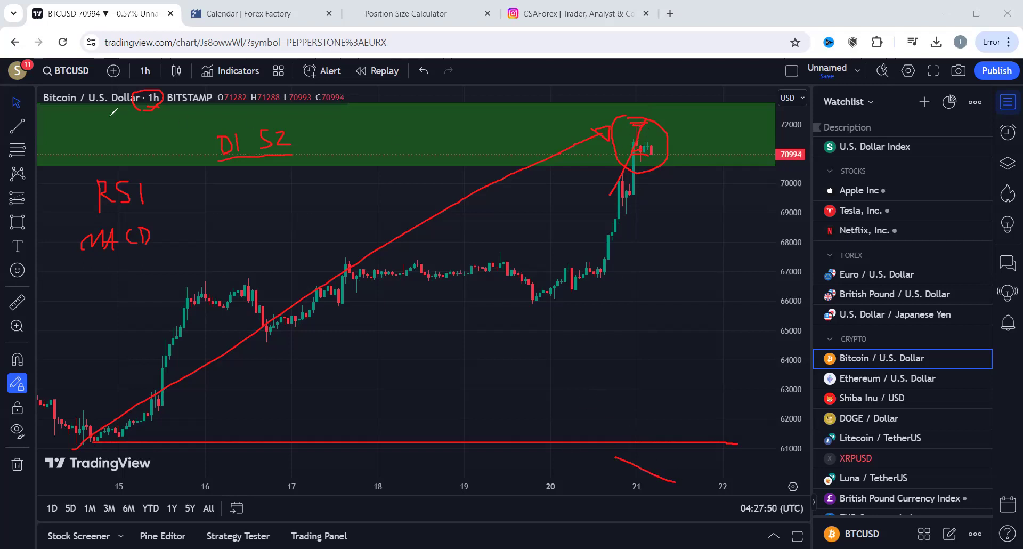
Draw a red stroke under 'Bitcoin / U.S. Dollar' in the chart legend.
left_click_drag(53, 110, 123, 104)
Add a '+' beside the circled candles, a short level line near 70,100, and a support line near 66,400.
mouse_move(680, 108)
left_mouse_down()
mouse_move(684, 128)
mouse_move(693, 122)
left_mouse_up()
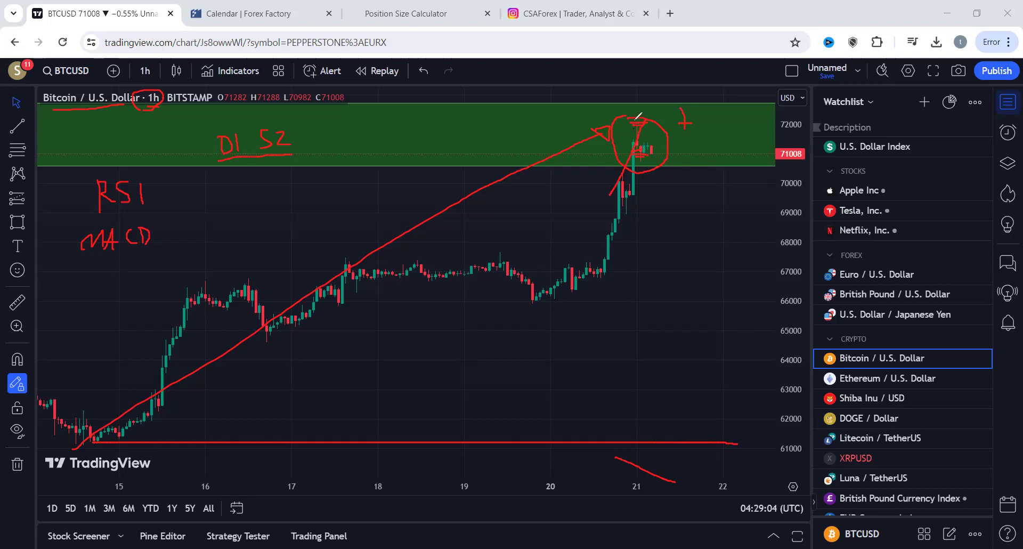
left_click_drag(636, 115, 660, 115)
left_click_drag(616, 172, 706, 180)
left_click_drag(655, 154, 661, 178)
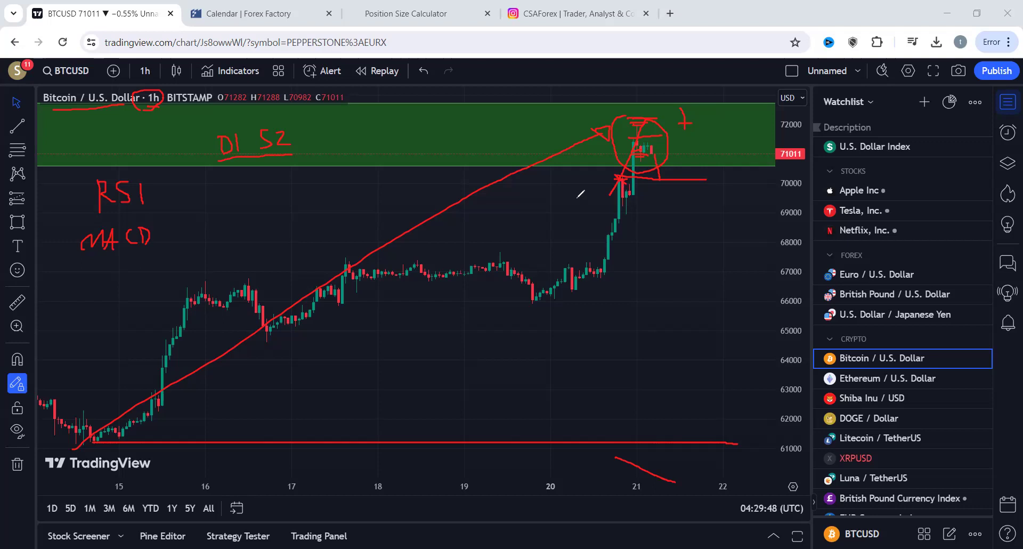
left_click_drag(198, 281, 718, 290)
Draw a red support line near 67,500 and a vertical drop from the top candles down to it.
left_click_drag(330, 257, 745, 256)
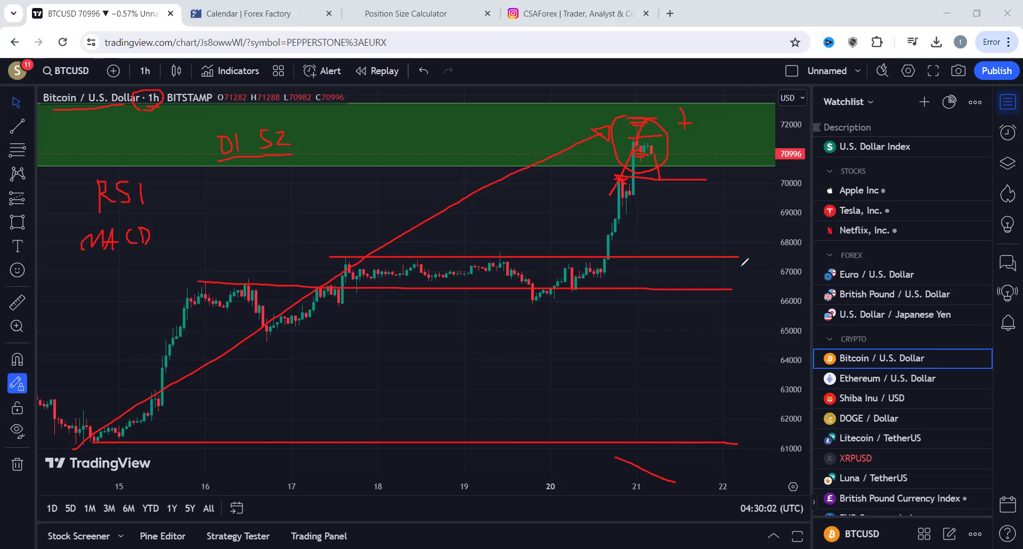
left_click_drag(663, 184, 670, 258)
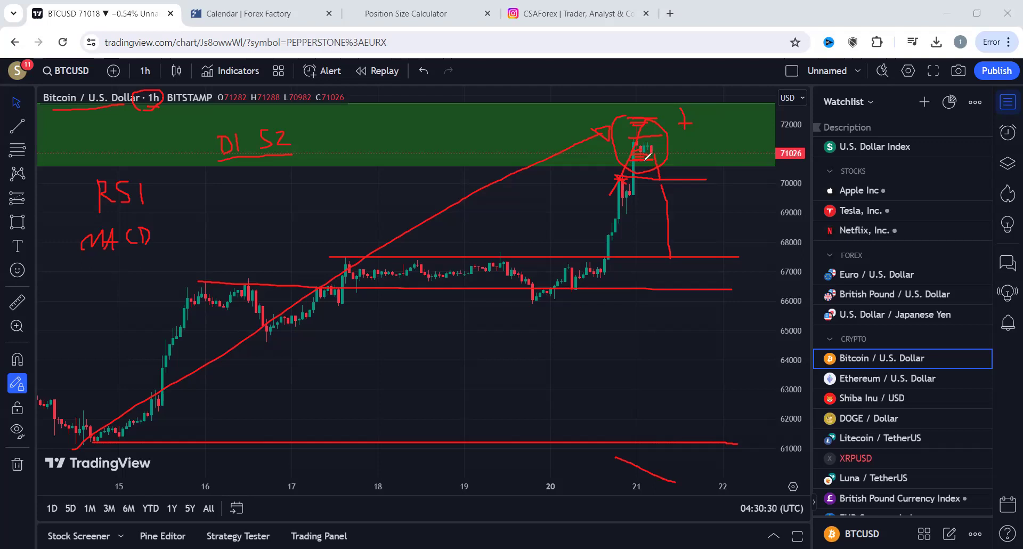
Undo a stray curve beside the candles and draw a red ellipse around 'D1 S2'.
left_click_drag(661, 184, 693, 153)
key("ctrl+z")
key("ctrl+z")
mouse_move(216, 156)
left_mouse_down()
mouse_move(235, 170)
mouse_move(311, 158)
mouse_move(268, 111)
mouse_move(214, 140)
mouse_move(213, 156)
left_mouse_up()
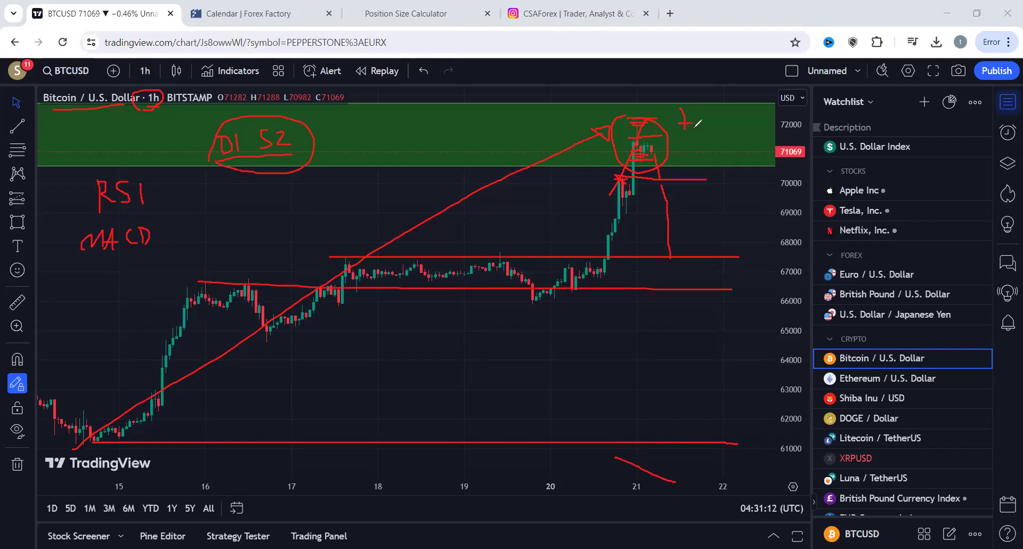
Sweep a long red curved arrow from the '+' mark down toward the 66,400 support line.
mouse_move(697, 126)
left_mouse_down()
mouse_move(709, 125)
mouse_move(768, 240)
mouse_move(762, 288)
mouse_move(768, 275)
left_mouse_up()
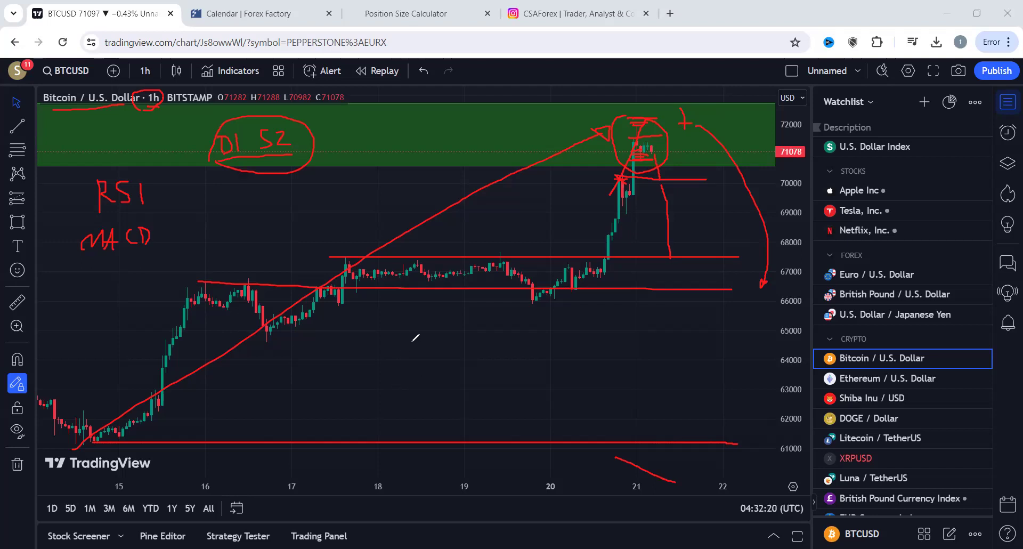
Brush red '5L' with '1u' beneath and circle it, then '10L' with '1W' below the candles.
mouse_move(415, 338)
left_mouse_down()
mouse_move(411, 365)
mouse_move(421, 337)
mouse_move(446, 353)
left_mouse_up()
mouse_move(412, 382)
left_mouse_down()
mouse_move(412, 402)
mouse_move(438, 387)
left_mouse_up()
mouse_move(406, 333)
left_mouse_down()
mouse_move(454, 360)
mouse_move(400, 349)
mouse_move(401, 335)
left_mouse_up()
mouse_move(482, 338)
left_mouse_down()
mouse_move(483, 355)
mouse_move(497, 339)
mouse_move(513, 351)
mouse_move(488, 399)
mouse_move(516, 378)
left_mouse_up()
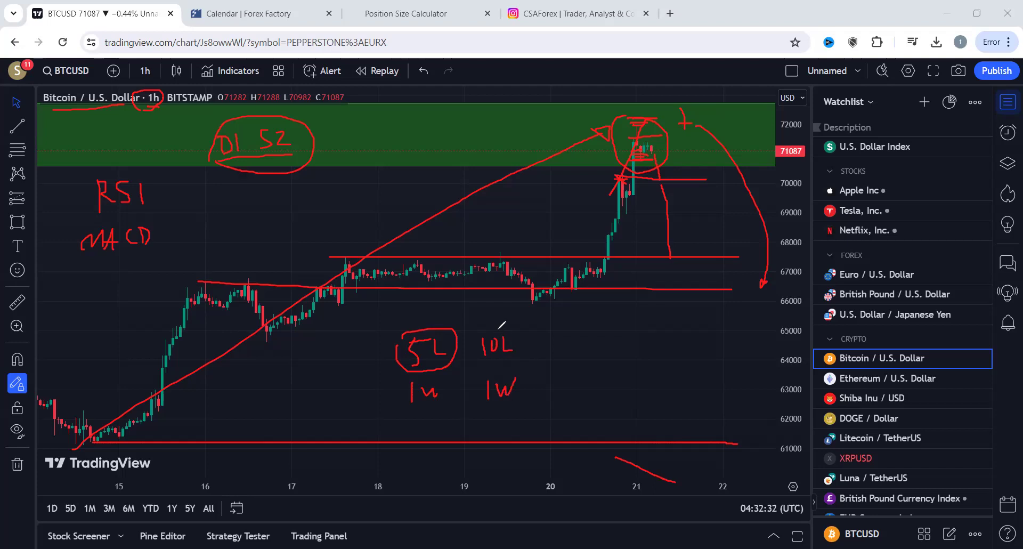
mouse_move(495, 330)
left_mouse_down()
mouse_move(484, 339)
mouse_move(512, 364)
mouse_move(487, 326)
mouse_move(475, 345)
mouse_move(489, 353)
mouse_move(543, 350)
mouse_move(546, 339)
left_mouse_up()
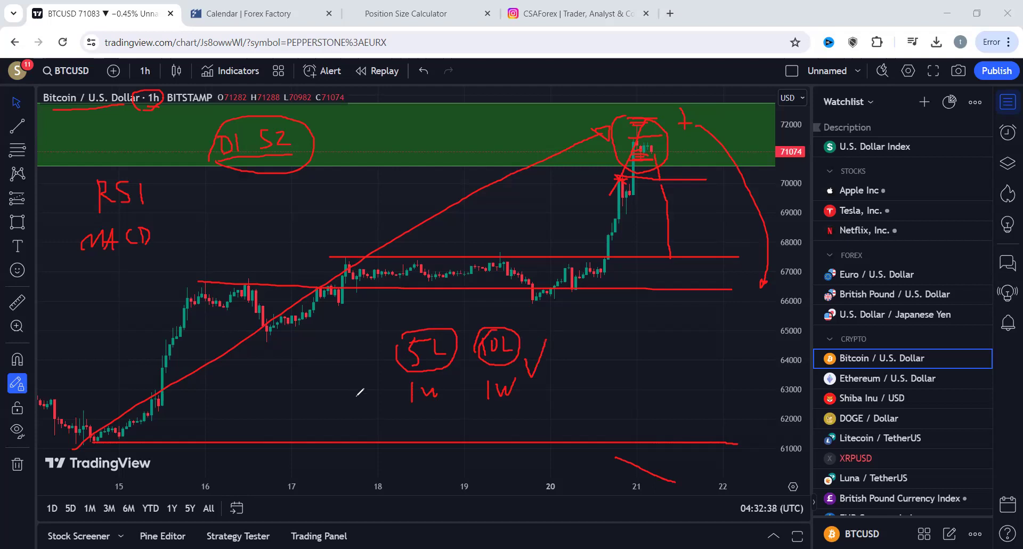